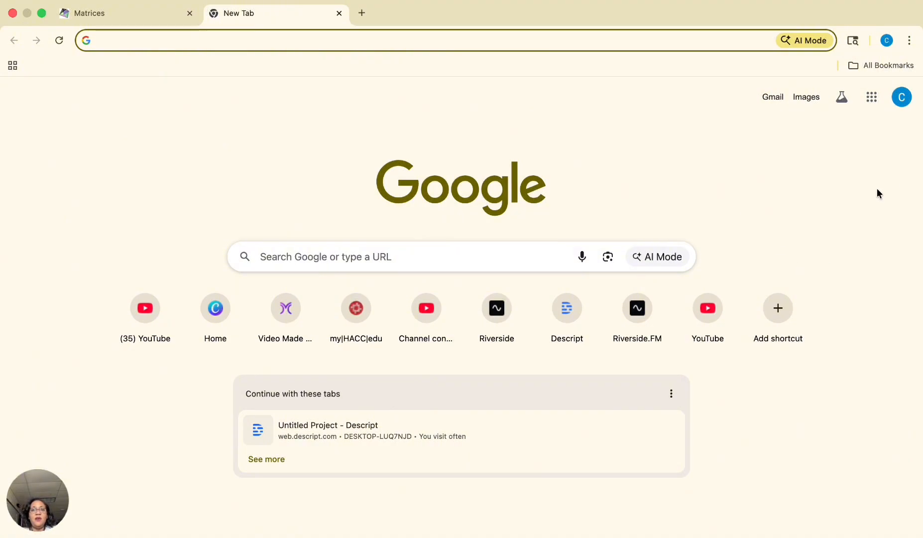
- Open Google Drive from the apps launcher and go to My Drive
click(872, 99)
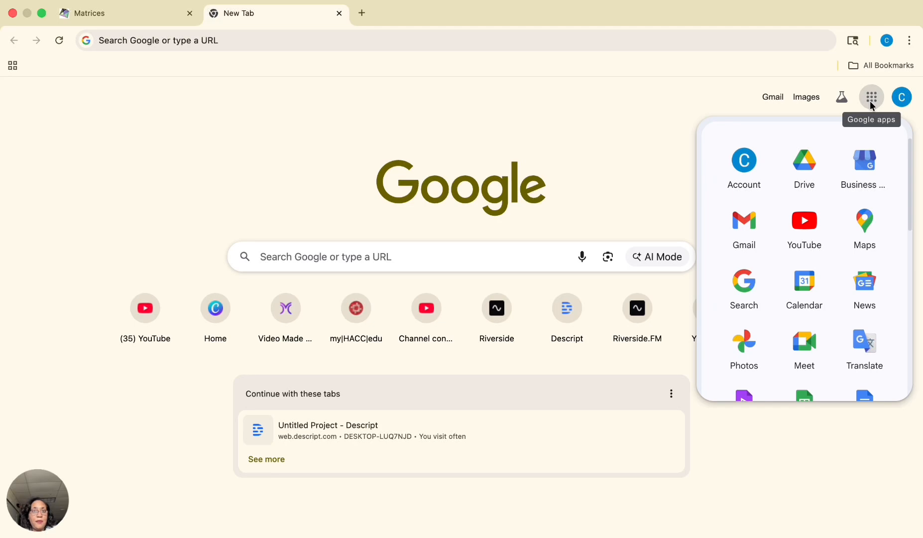
click(803, 174)
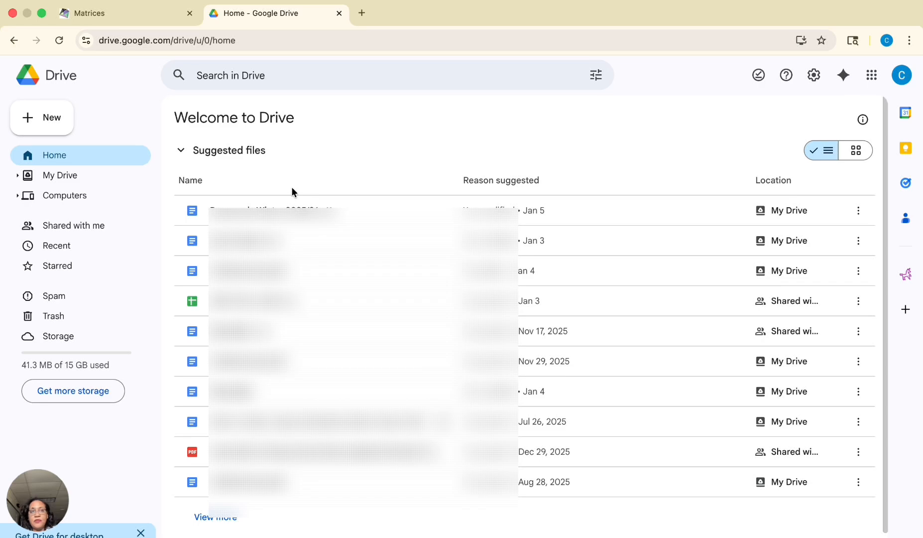
click(67, 177)
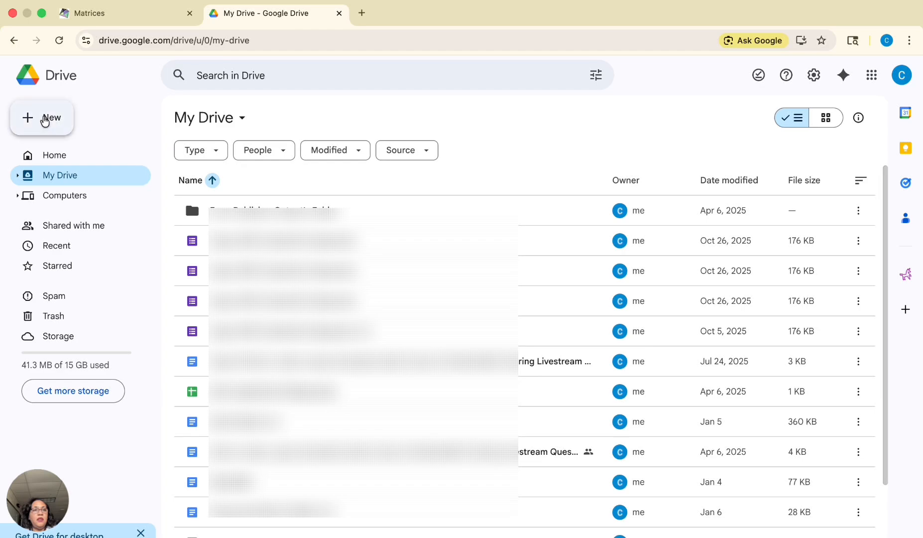
click(45, 120)
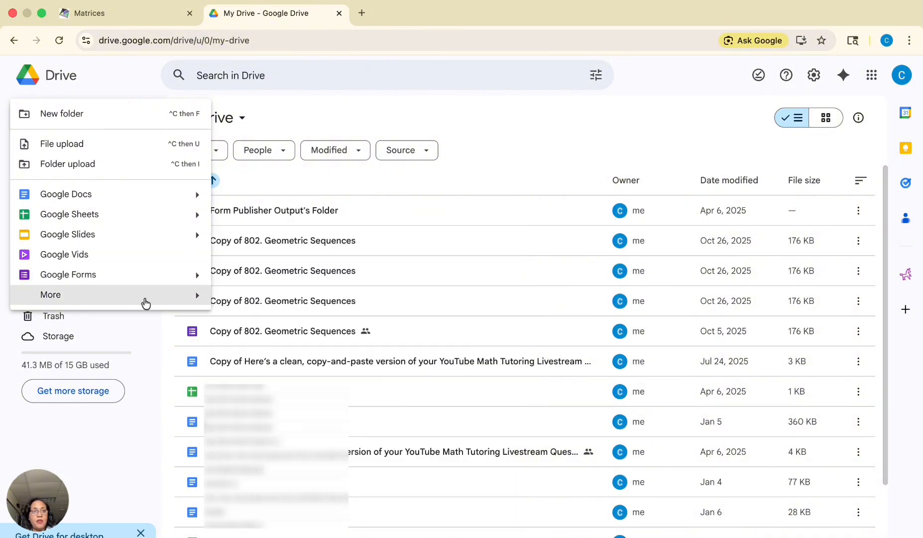
mouse_move(166, 300)
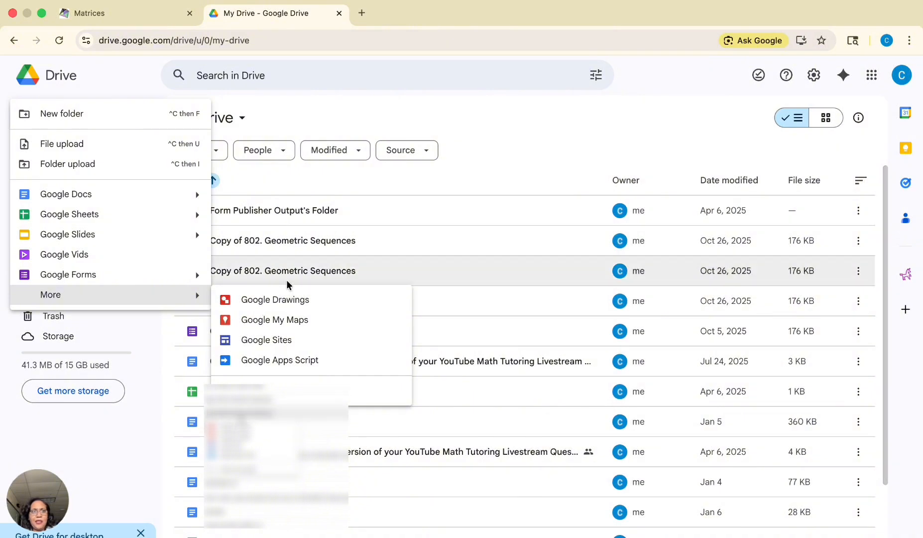
click(558, 140)
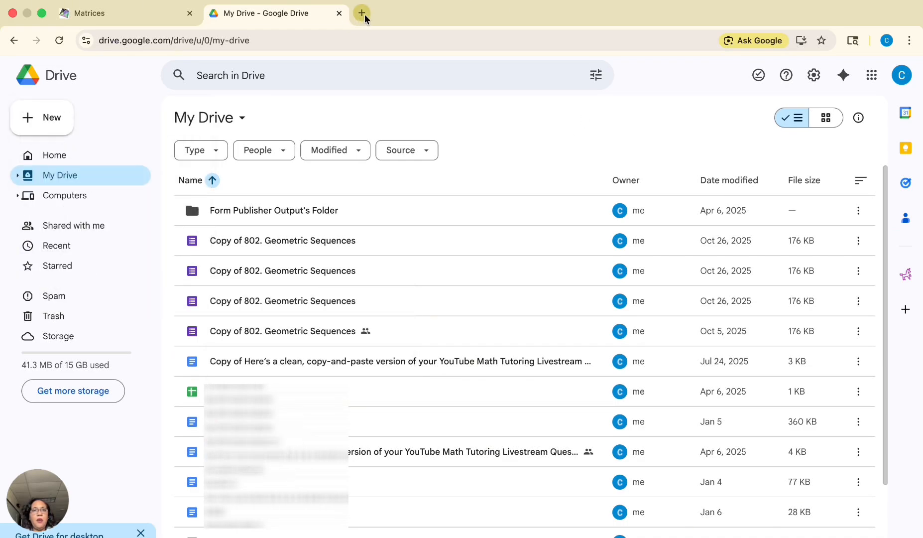
- Open Google Docs from the apps launcher and create a blank document
click(871, 80)
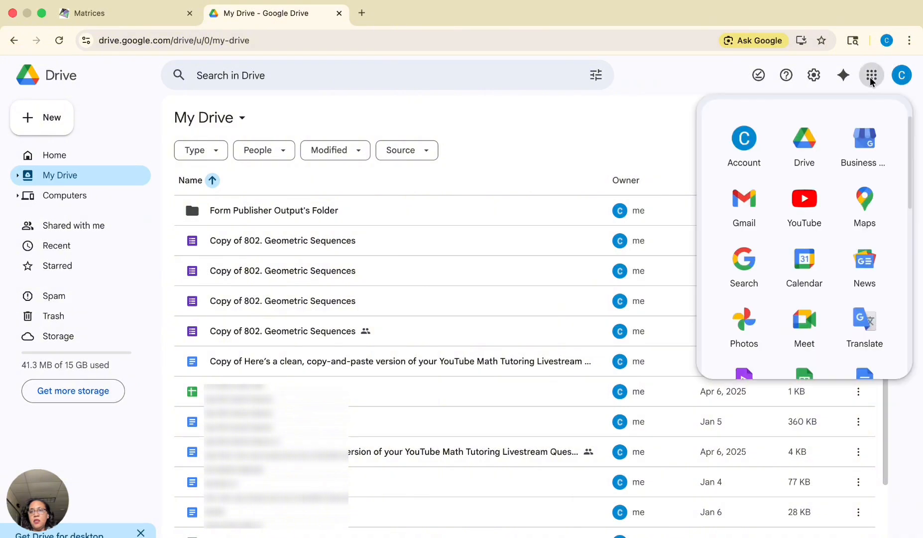
scroll(832, 247, down, 2)
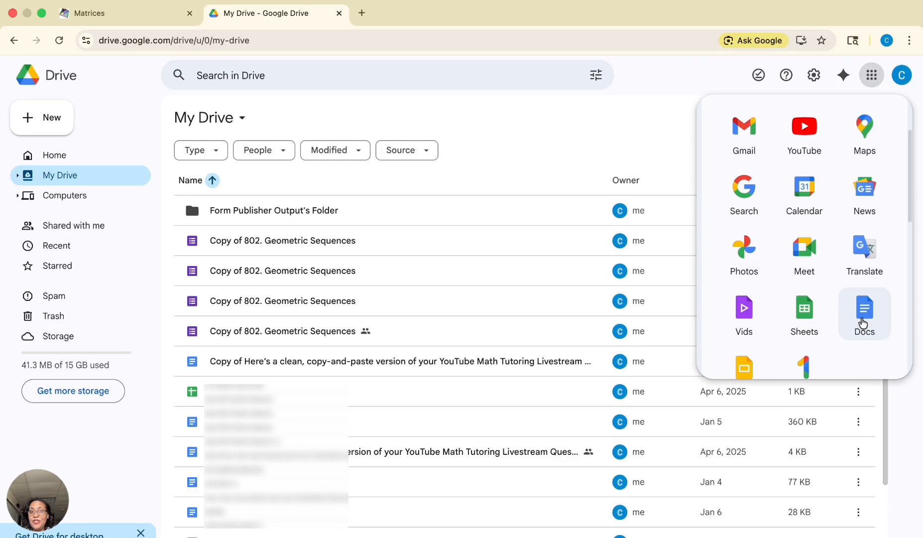
click(862, 322)
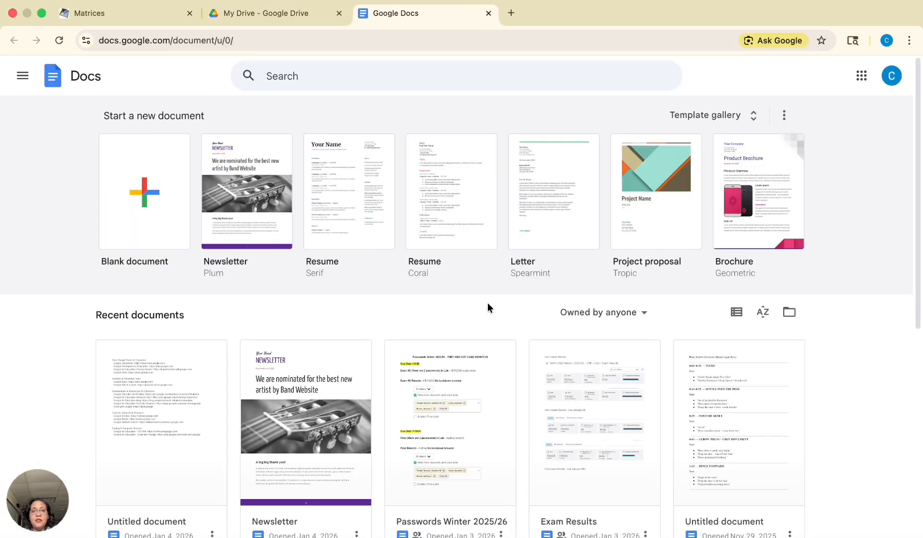
click(155, 197)
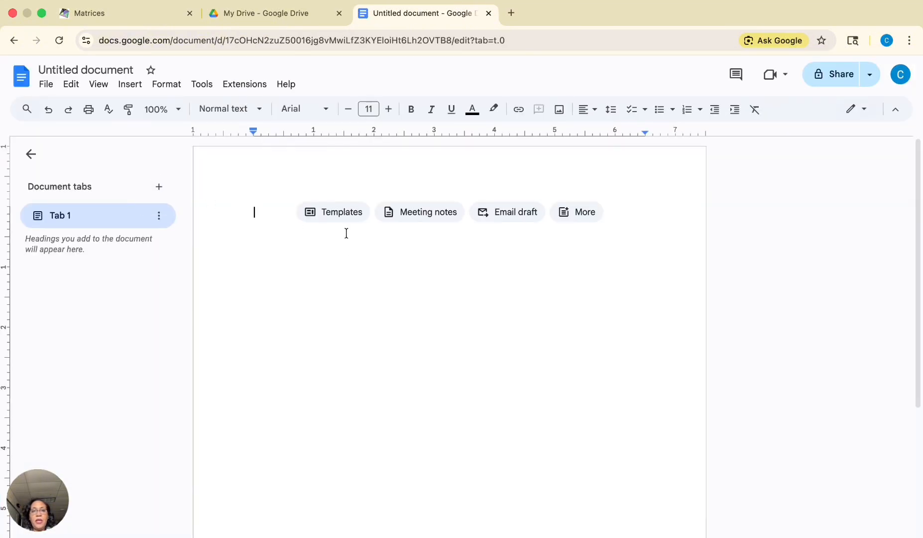
- Browse the document template gallery and close it without choosing a template
click(334, 214)
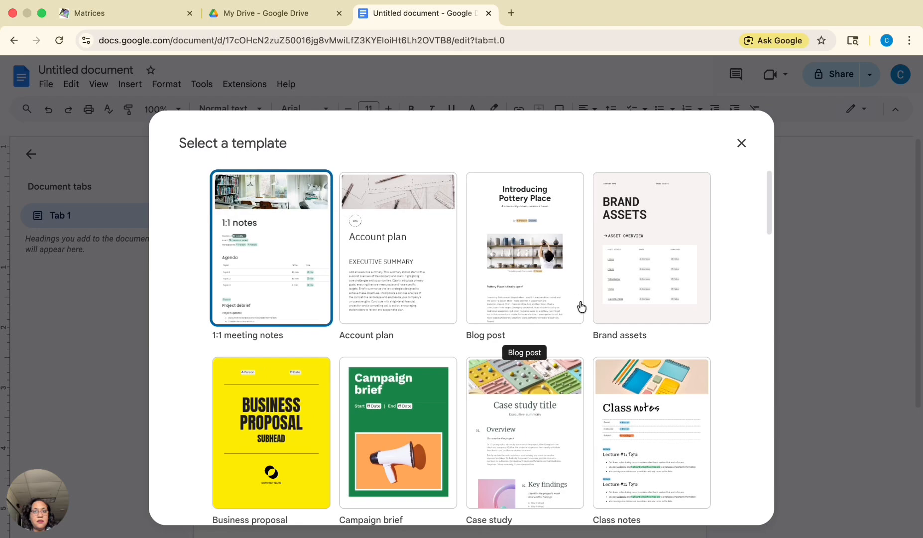
scroll(582, 305, down, 3)
scroll(581, 306, down, 10)
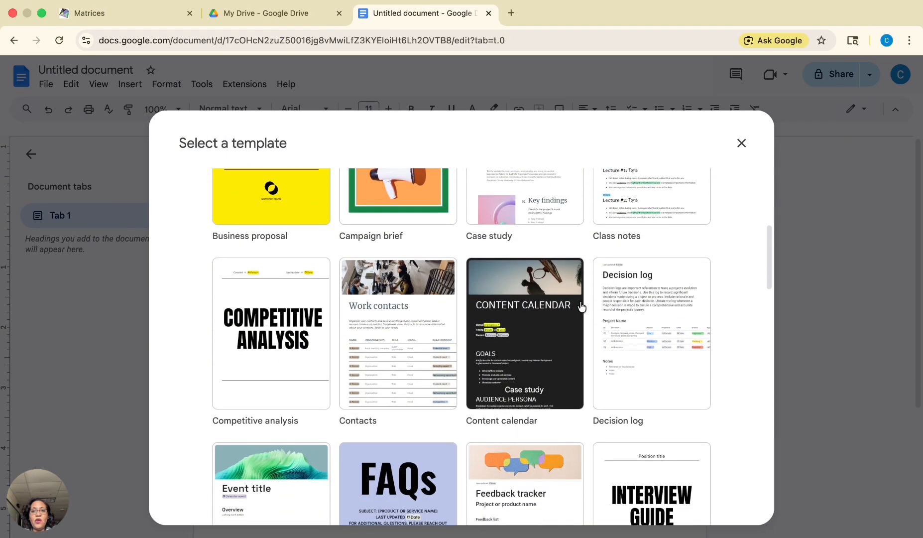
scroll(581, 305, down, 13)
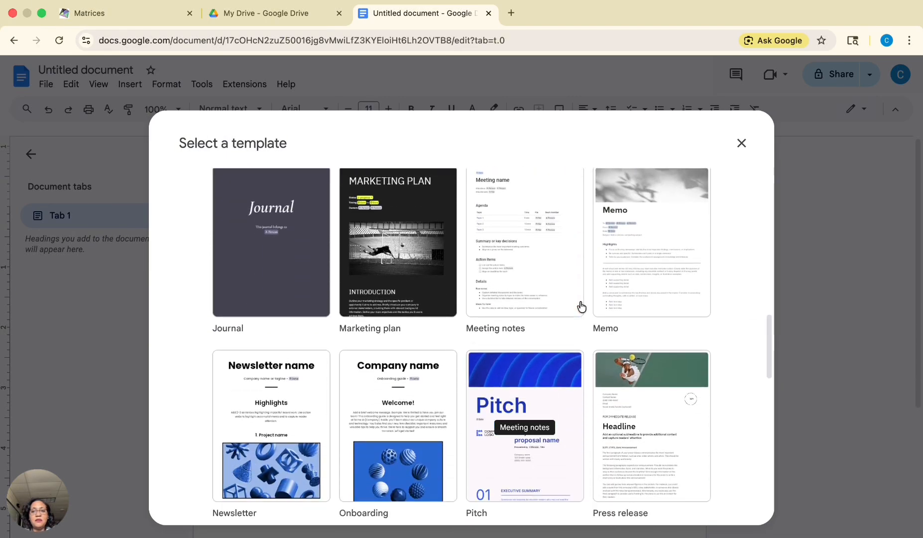
scroll(581, 306, down, 13)
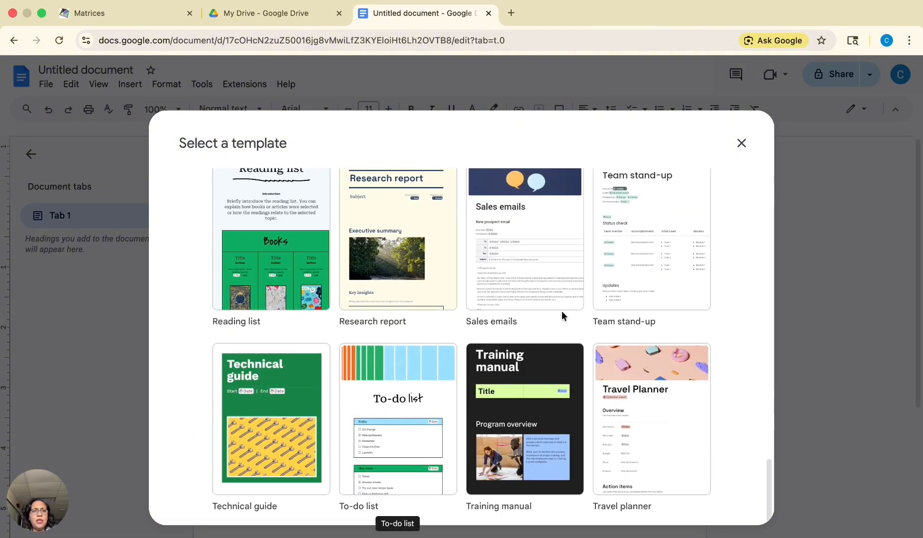
click(741, 143)
mouse_move(414, 218)
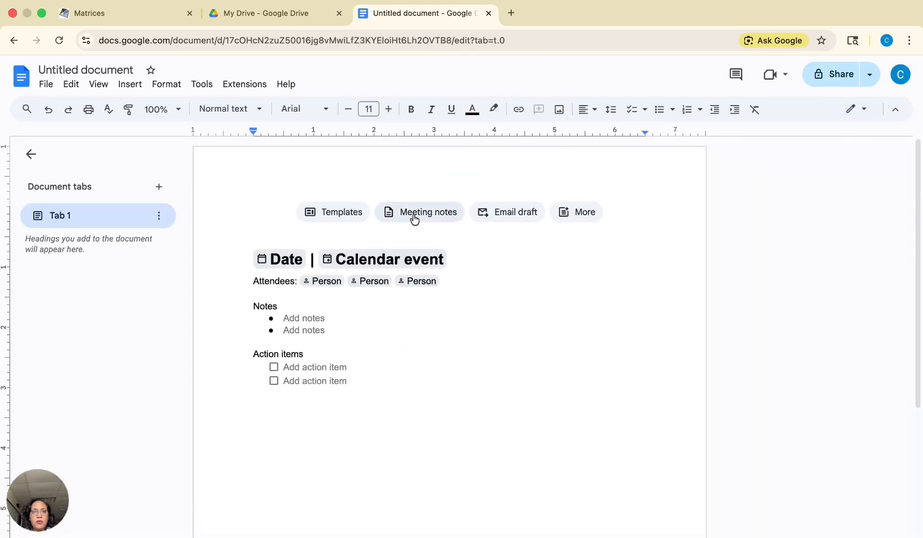
mouse_move(502, 213)
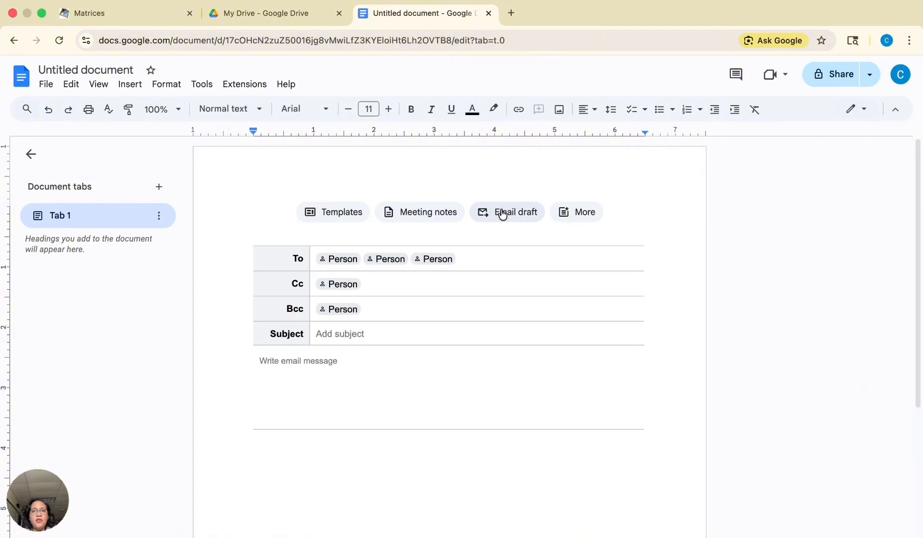
click(569, 213)
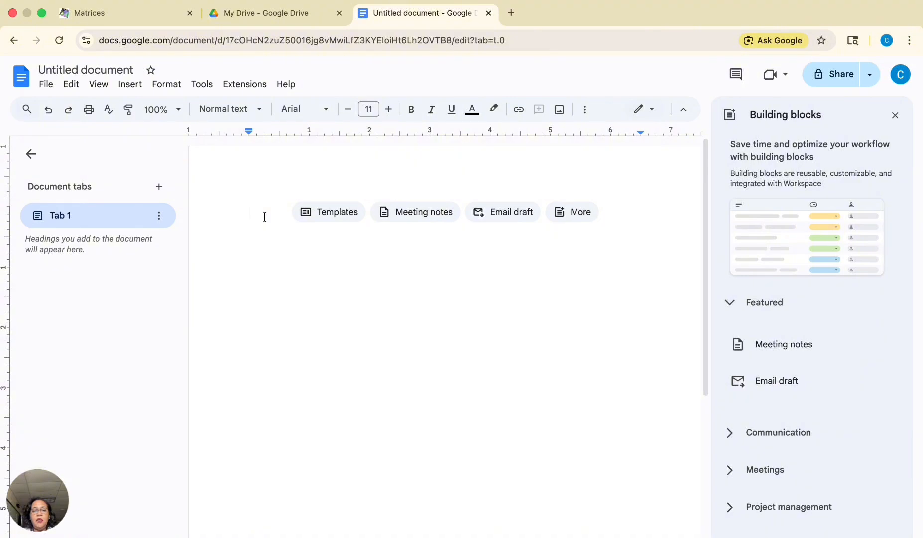
- Type the heading Matrix Equations on the first line and start a new line
text(Mat)
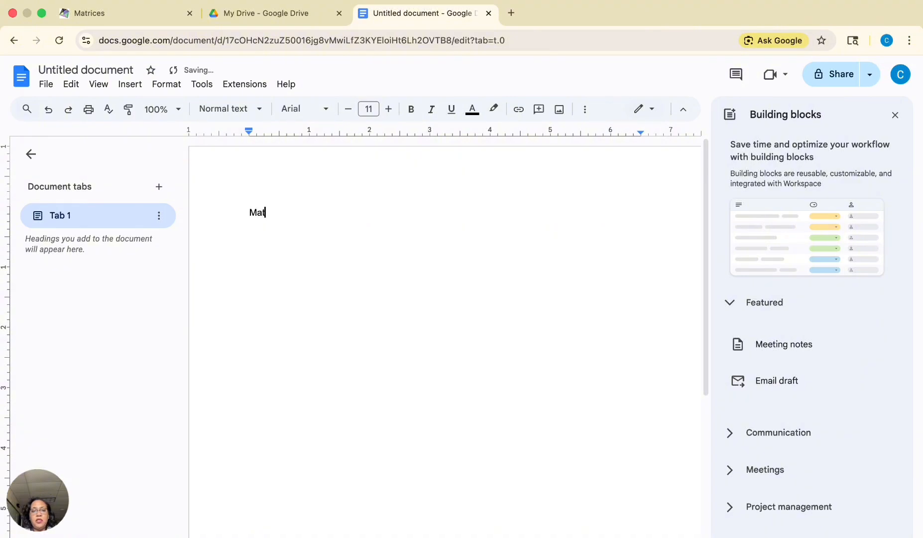
text(rix )
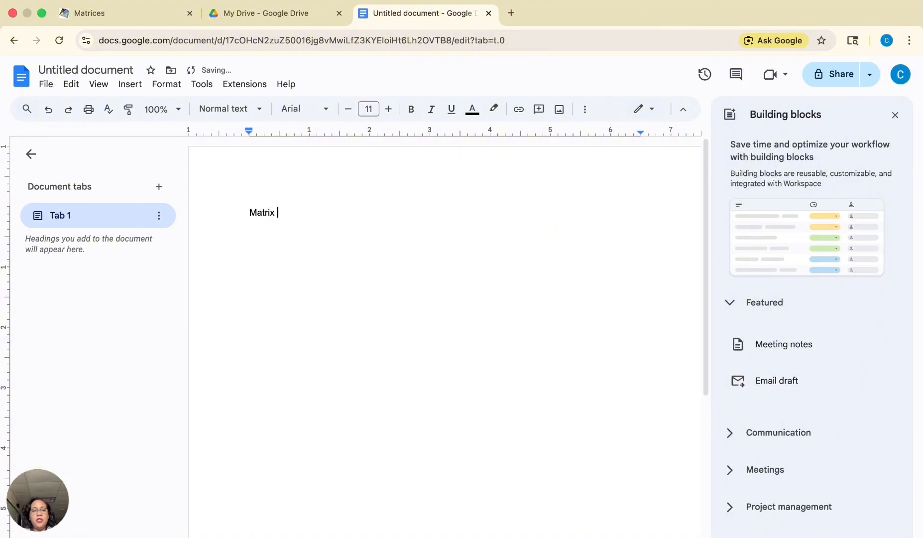
text(Equations)
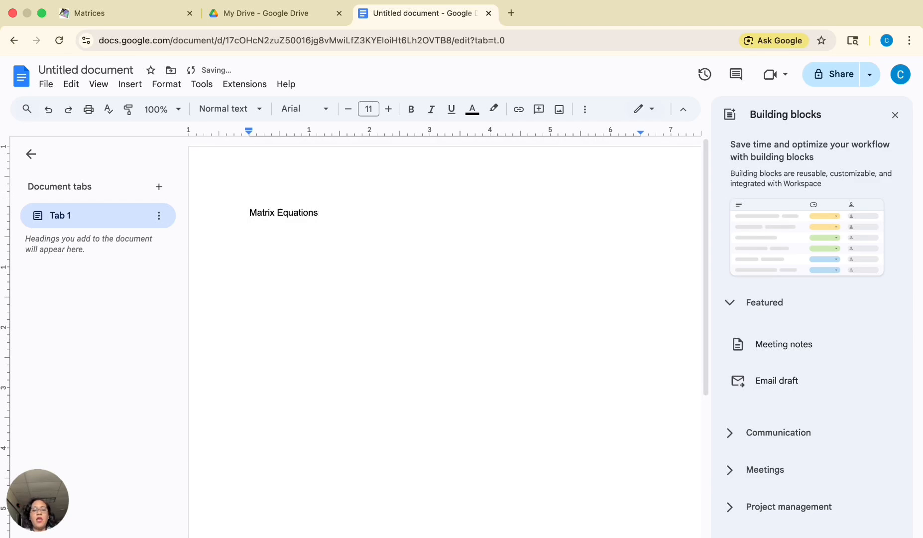
key(Return)
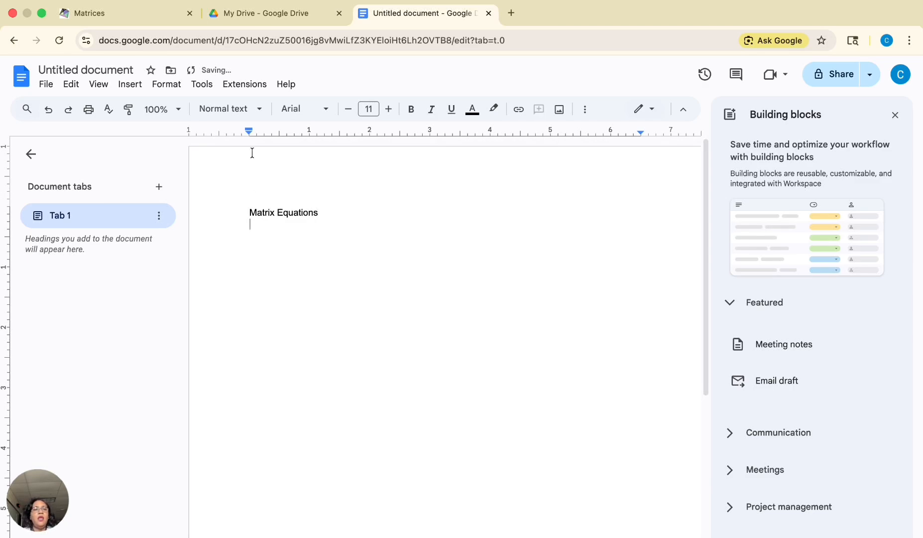
- Accept Matrix Equations as the document name and close the Building blocks panel
click(94, 70)
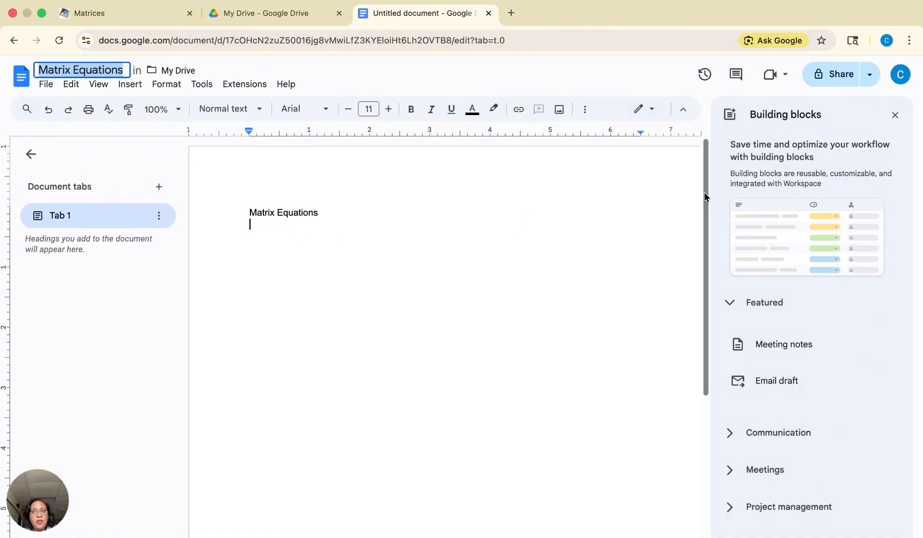
click(895, 115)
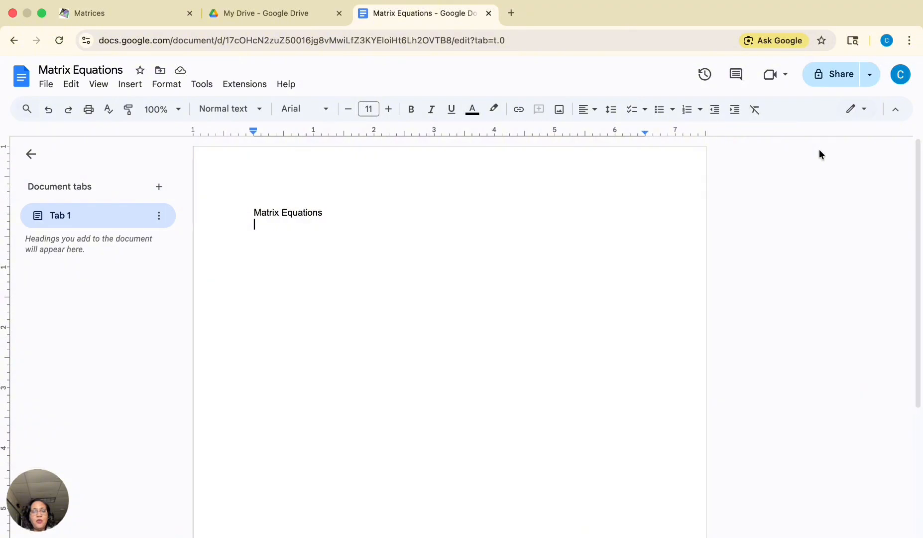
- Open sharing for the document and set general access to Anyone with the link
click(834, 79)
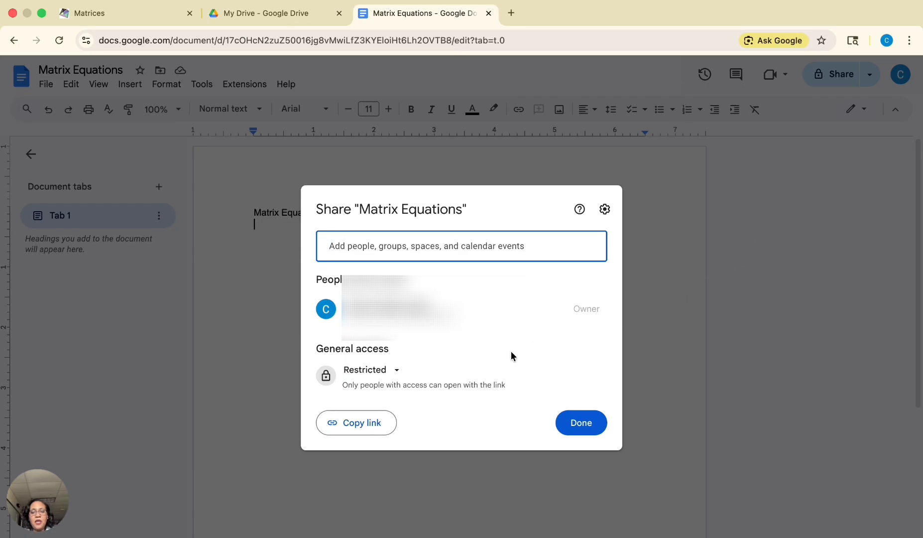
click(397, 376)
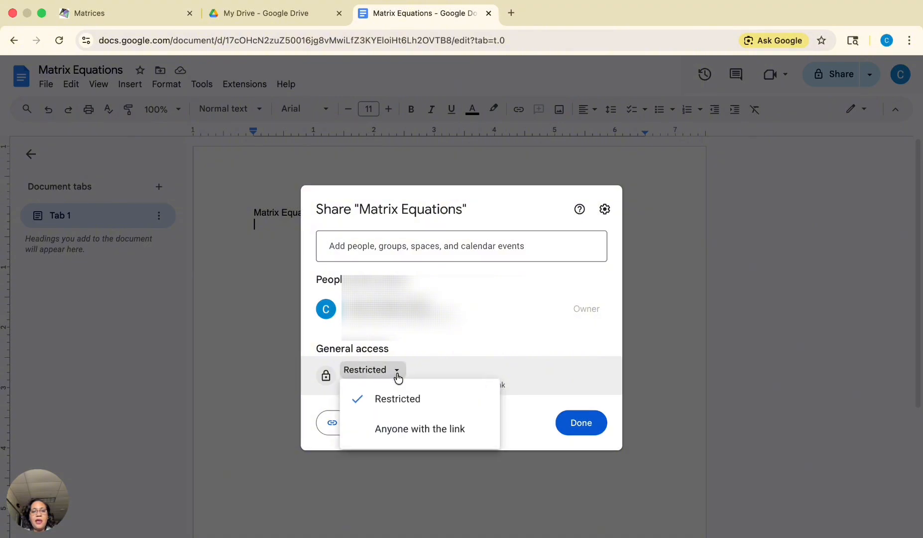
click(385, 431)
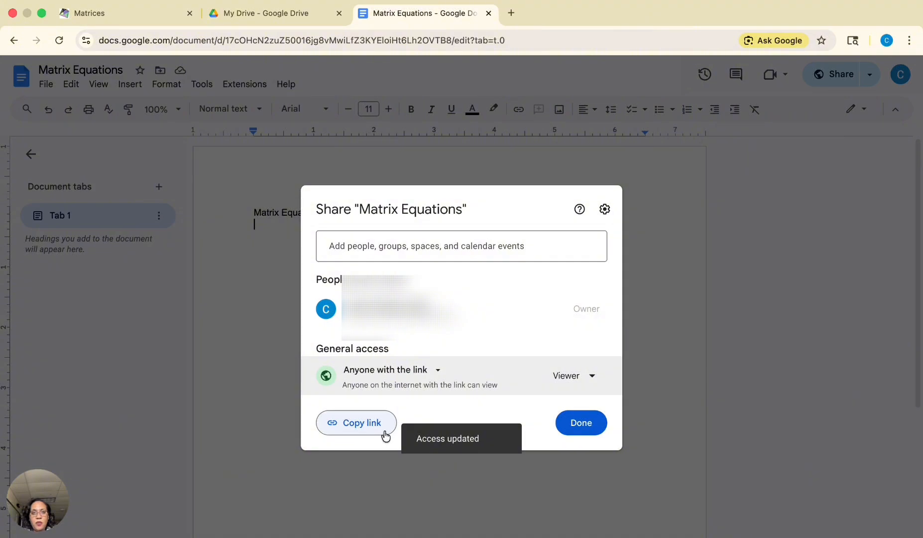
click(424, 247)
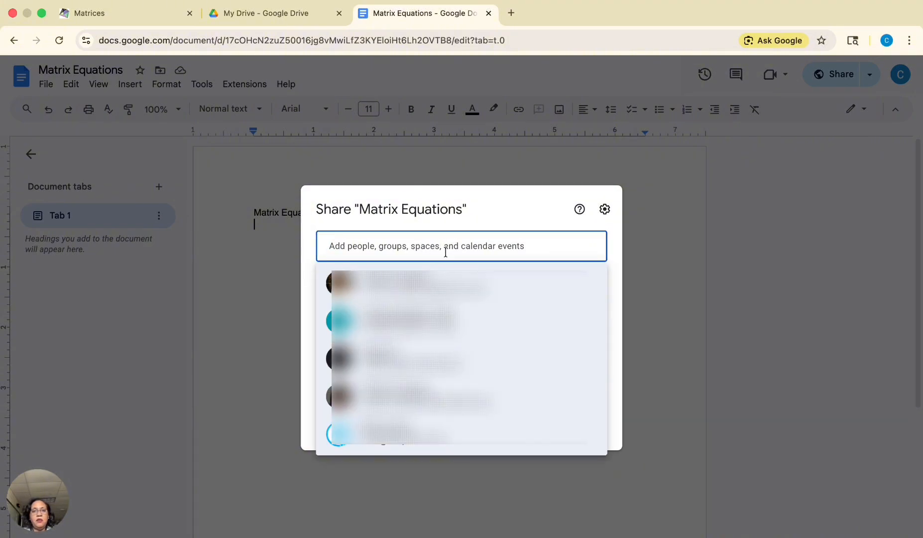
click(495, 216)
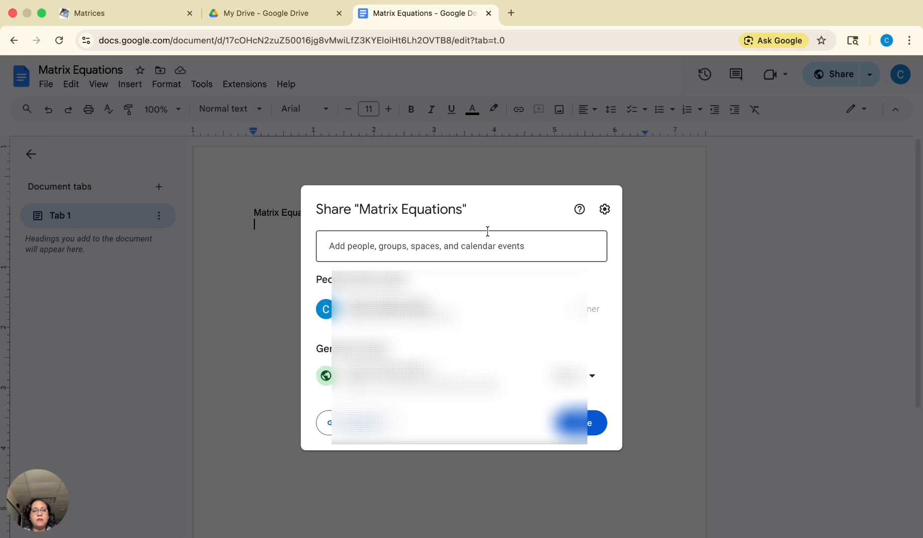
click(456, 249)
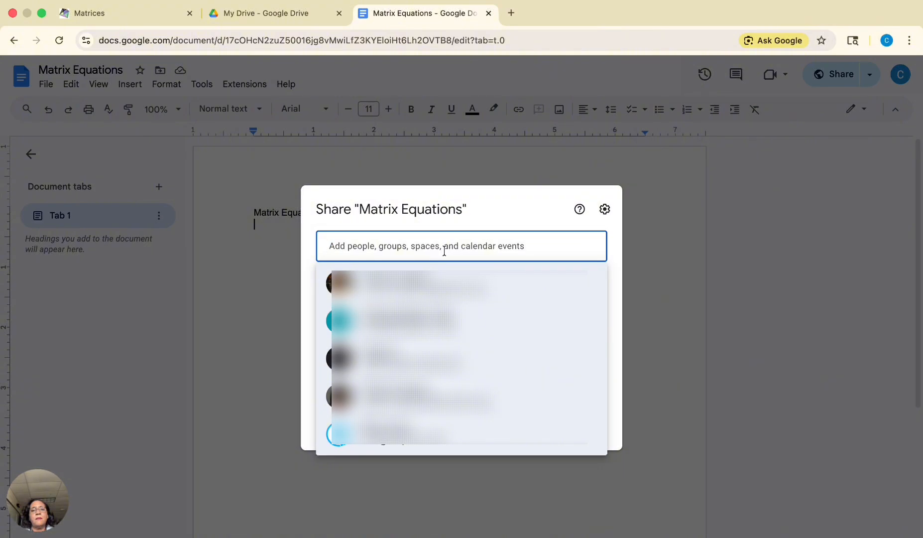
key(Down)
key(Down)
key(Down)
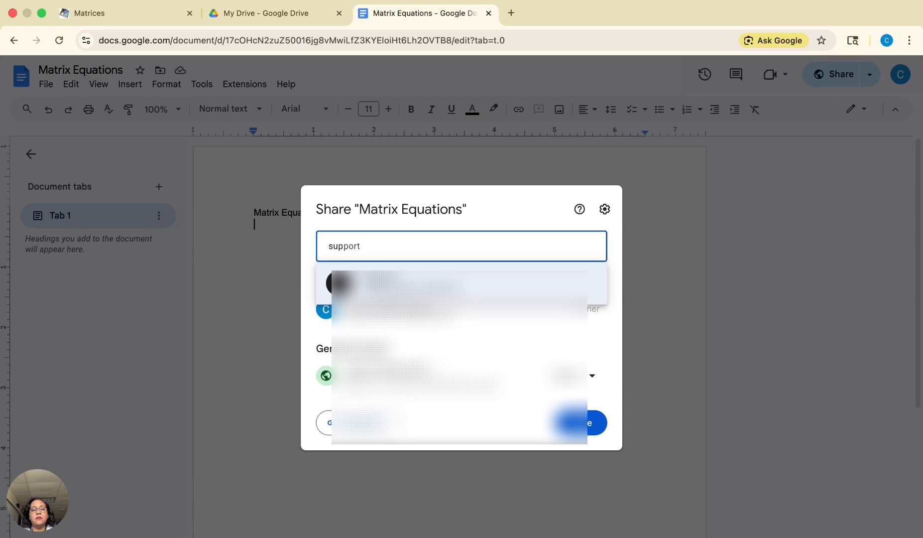
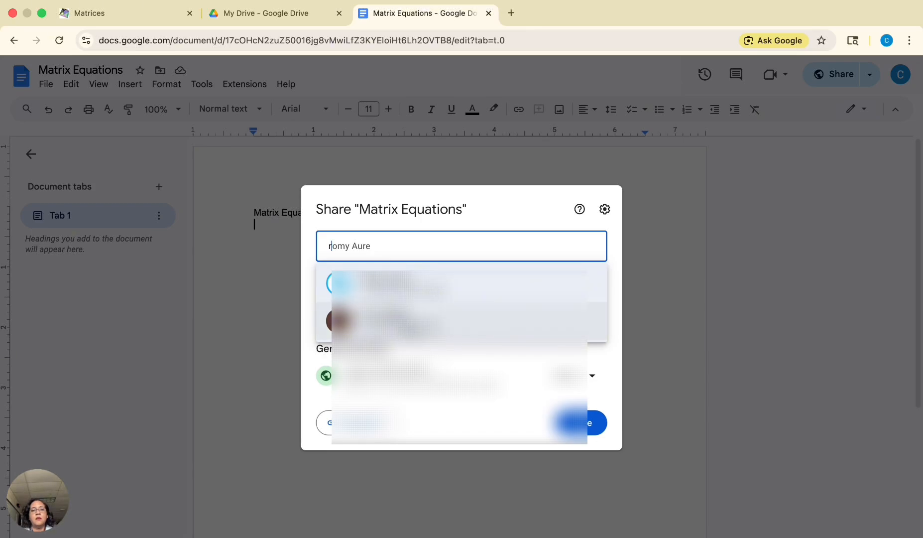
mouse_move(433, 317)
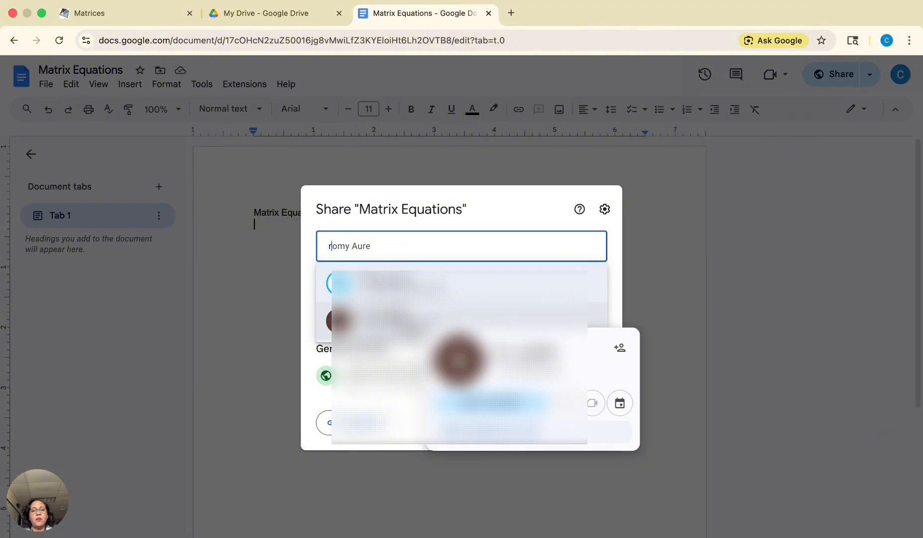
key(BackSpace)
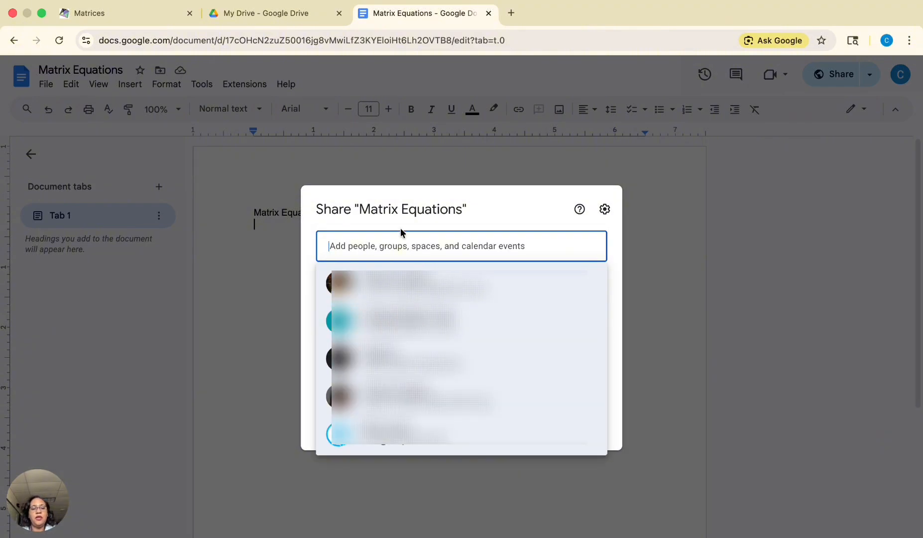
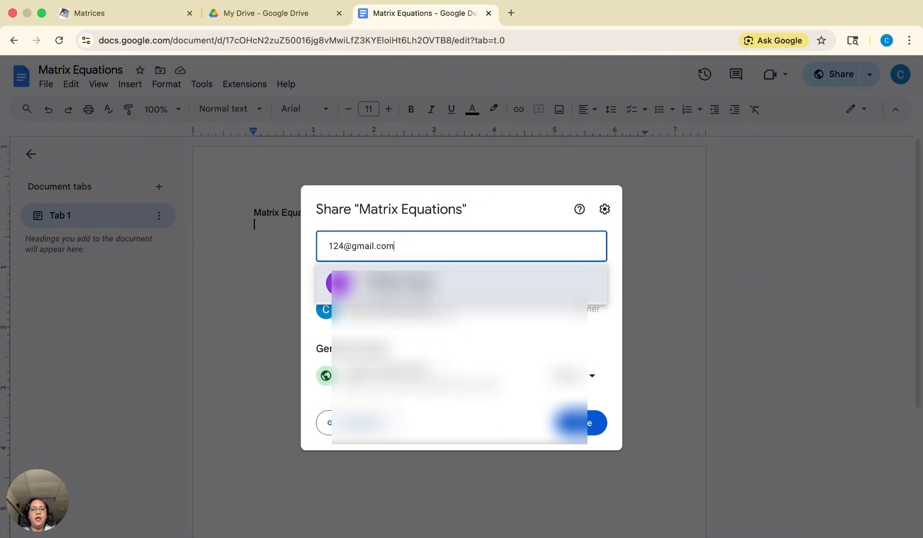
- Add a person to share with by entering their e-mail address, keeping the Editor role
click(419, 281)
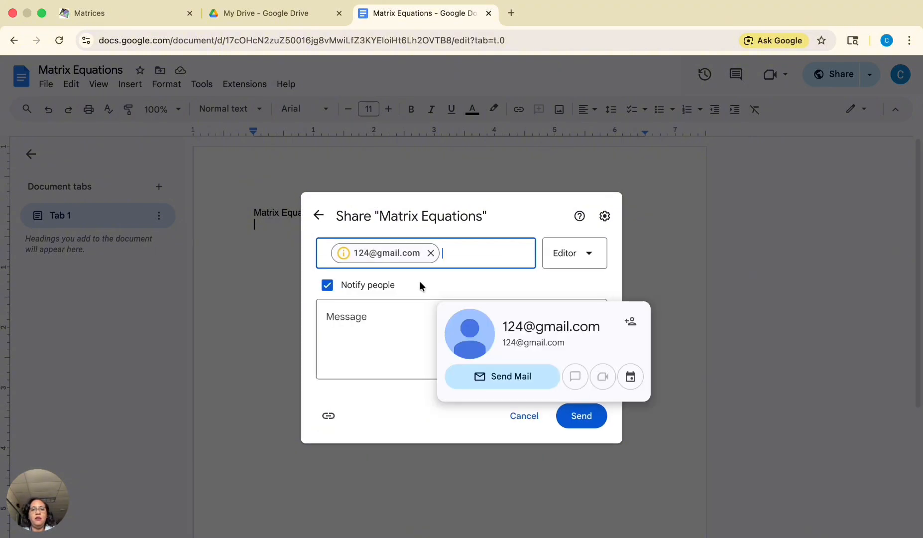
click(590, 264)
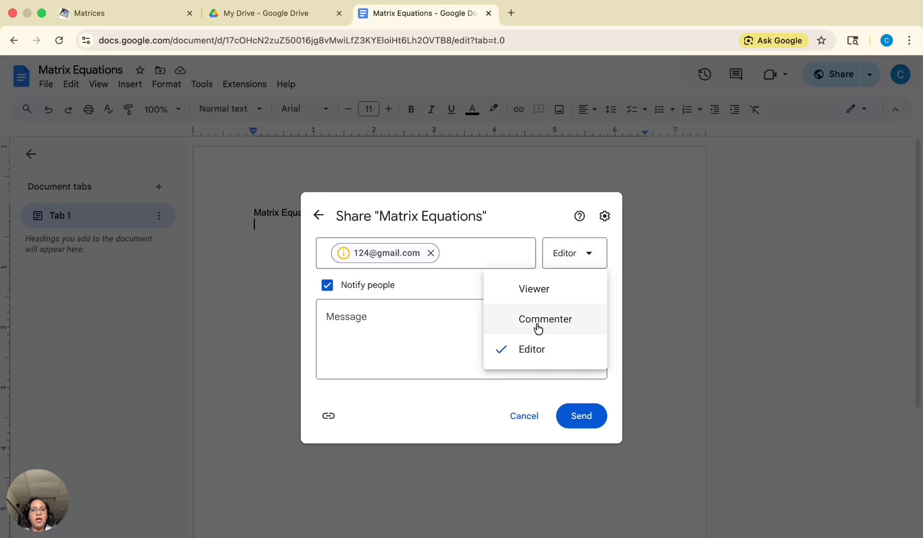
click(419, 342)
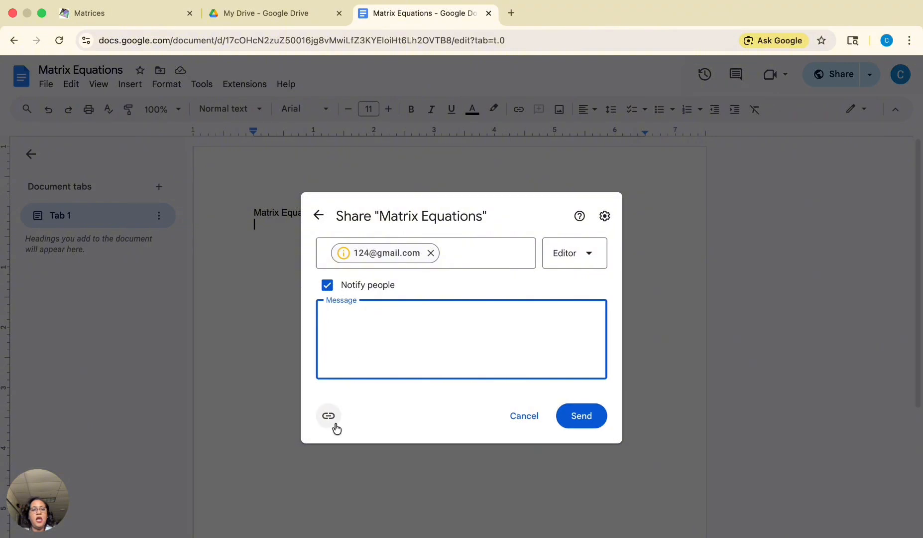